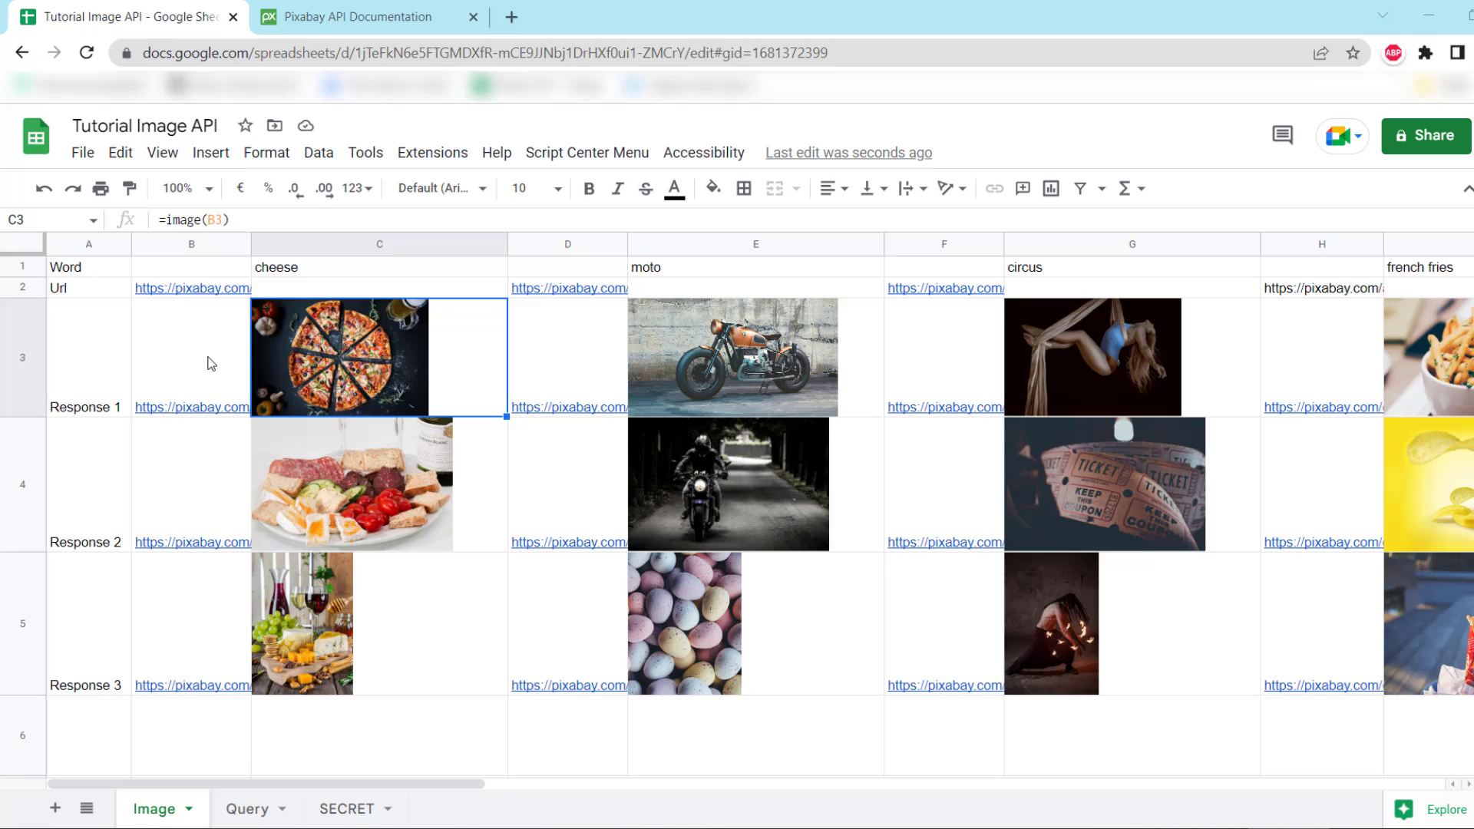
Consult the Pixabay API documentation, then return to the spreadsheet
{"action": "mouse_move", "coordinate": [212, 364]}
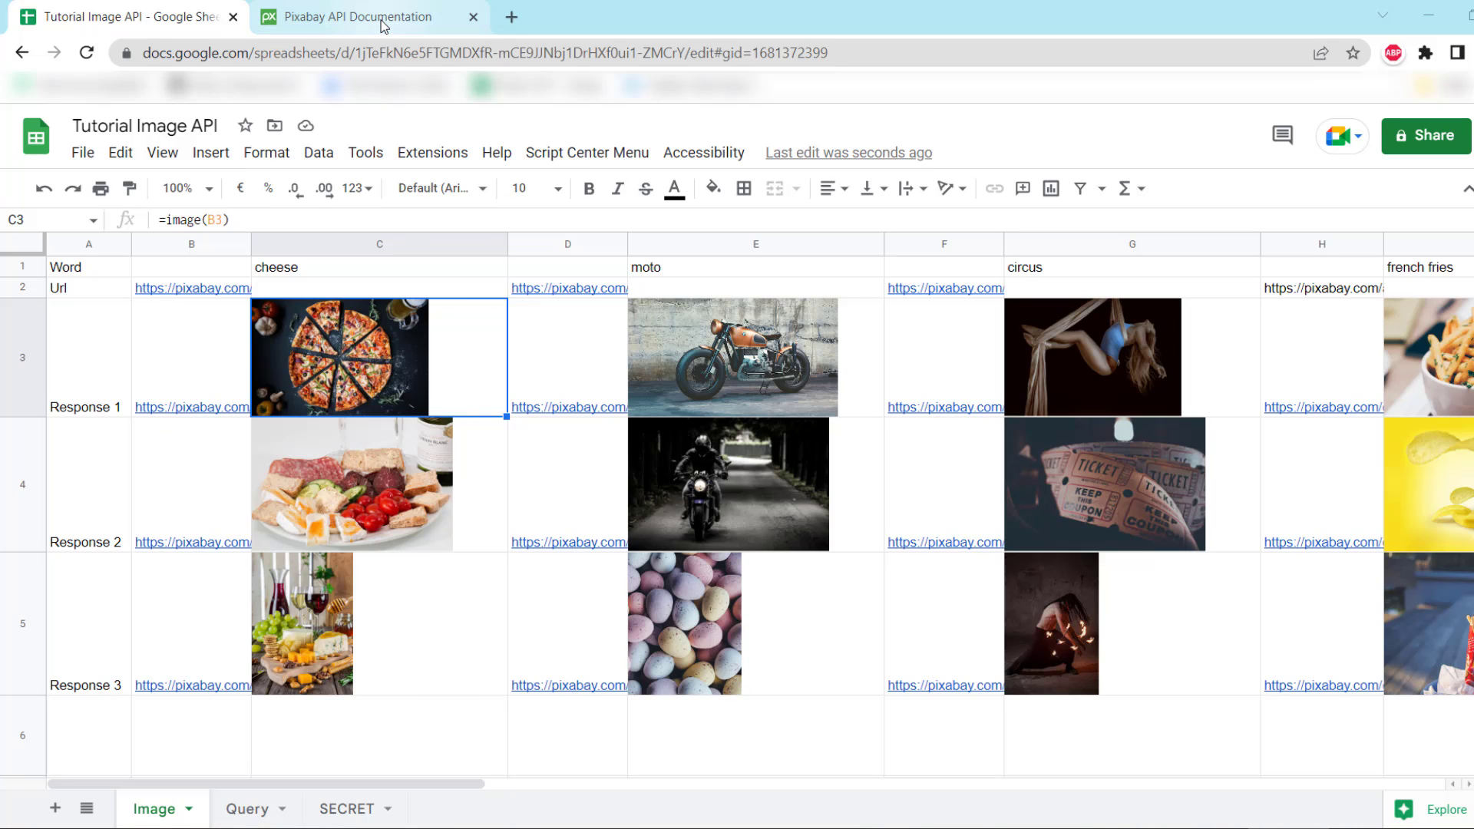
{"action": "left_click", "coordinate": [336, 11]}
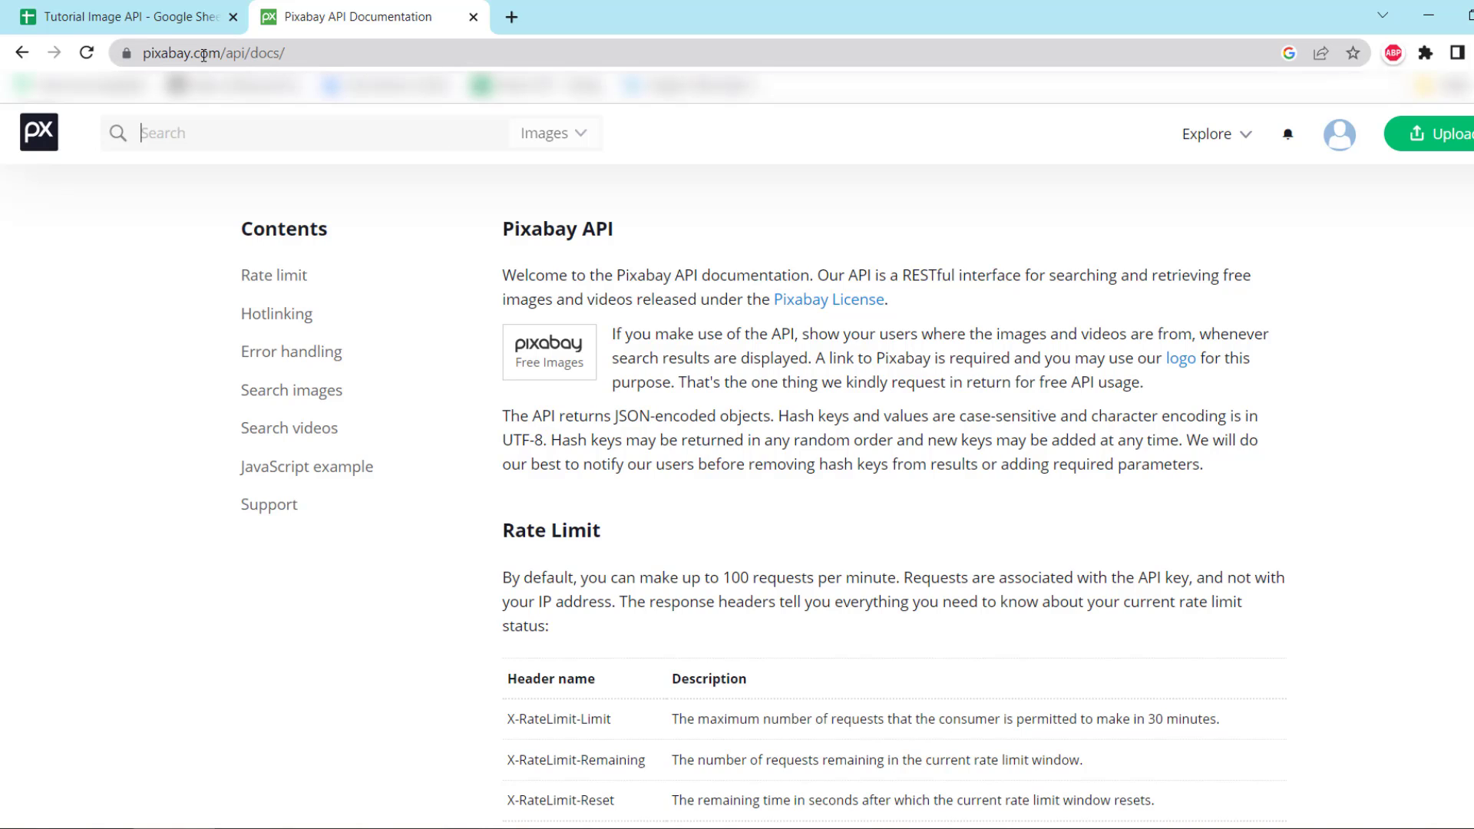
{"action": "left_click", "coordinate": [181, 17]}
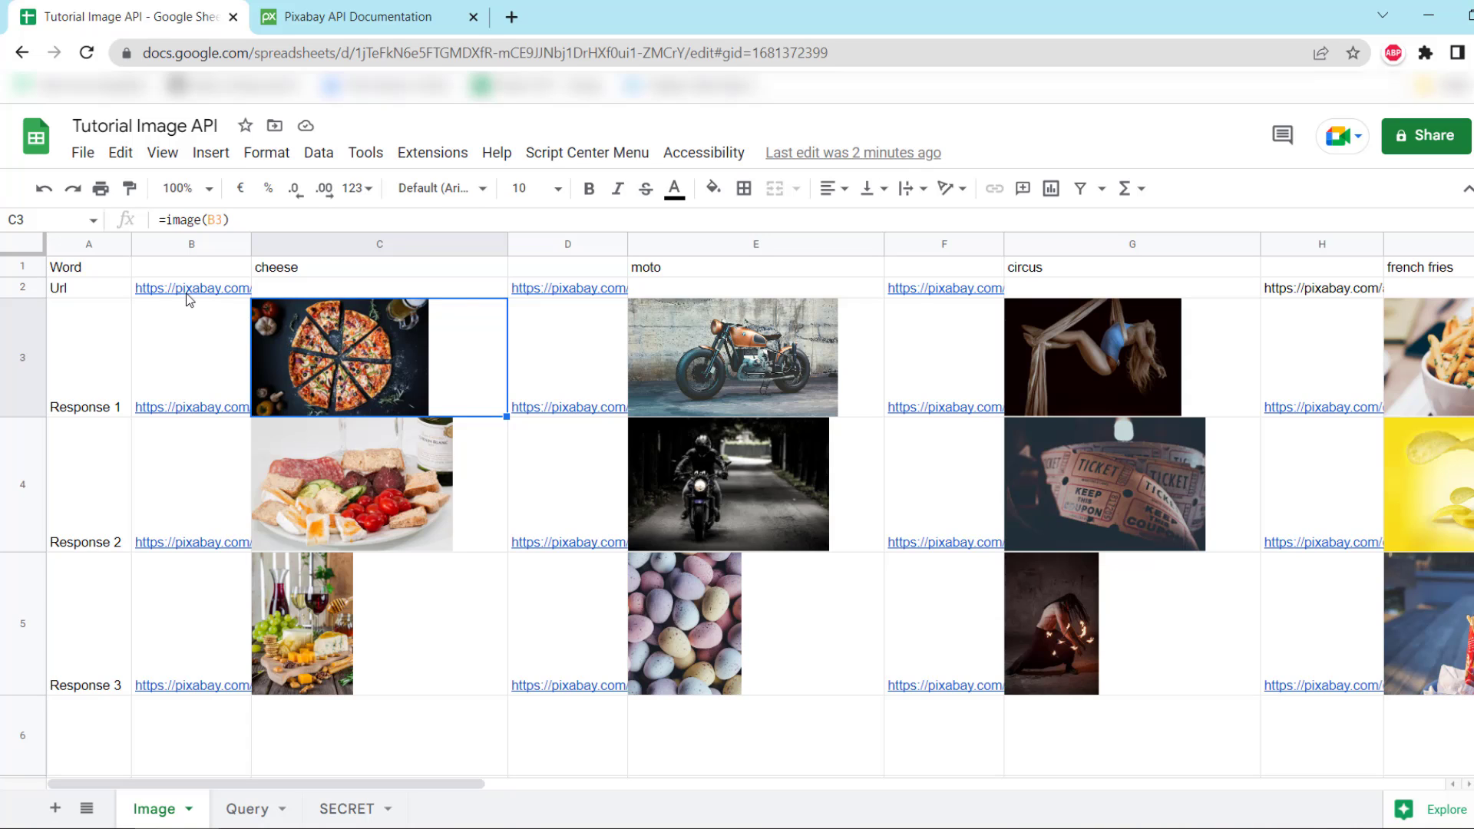
Review B2's API URL formula and B3's ImportJSON formula, then bring up API.json in VS Code
{"action": "mouse_move", "coordinate": [189, 299]}
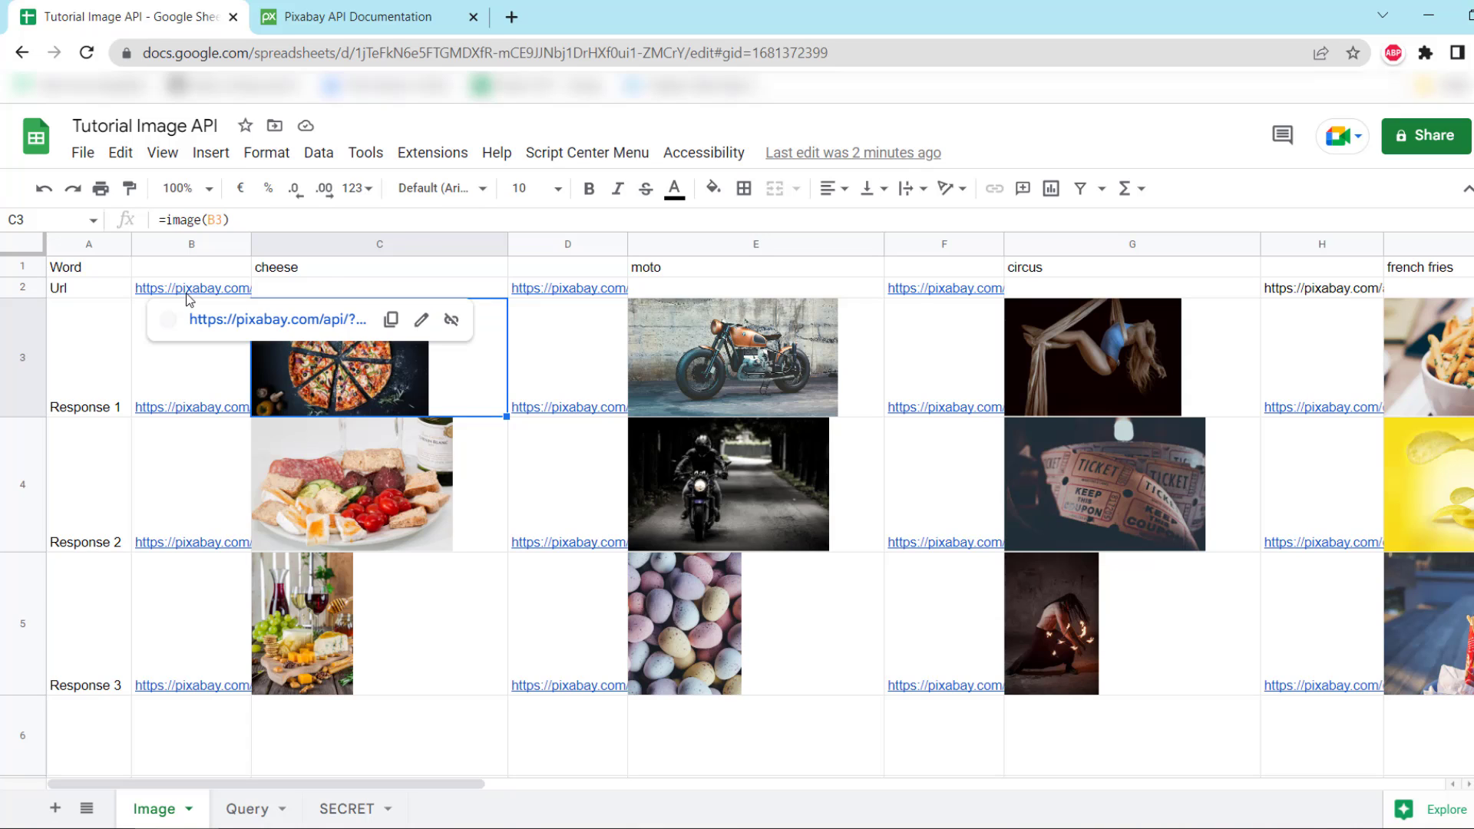
{"action": "left_click", "coordinate": [146, 296]}
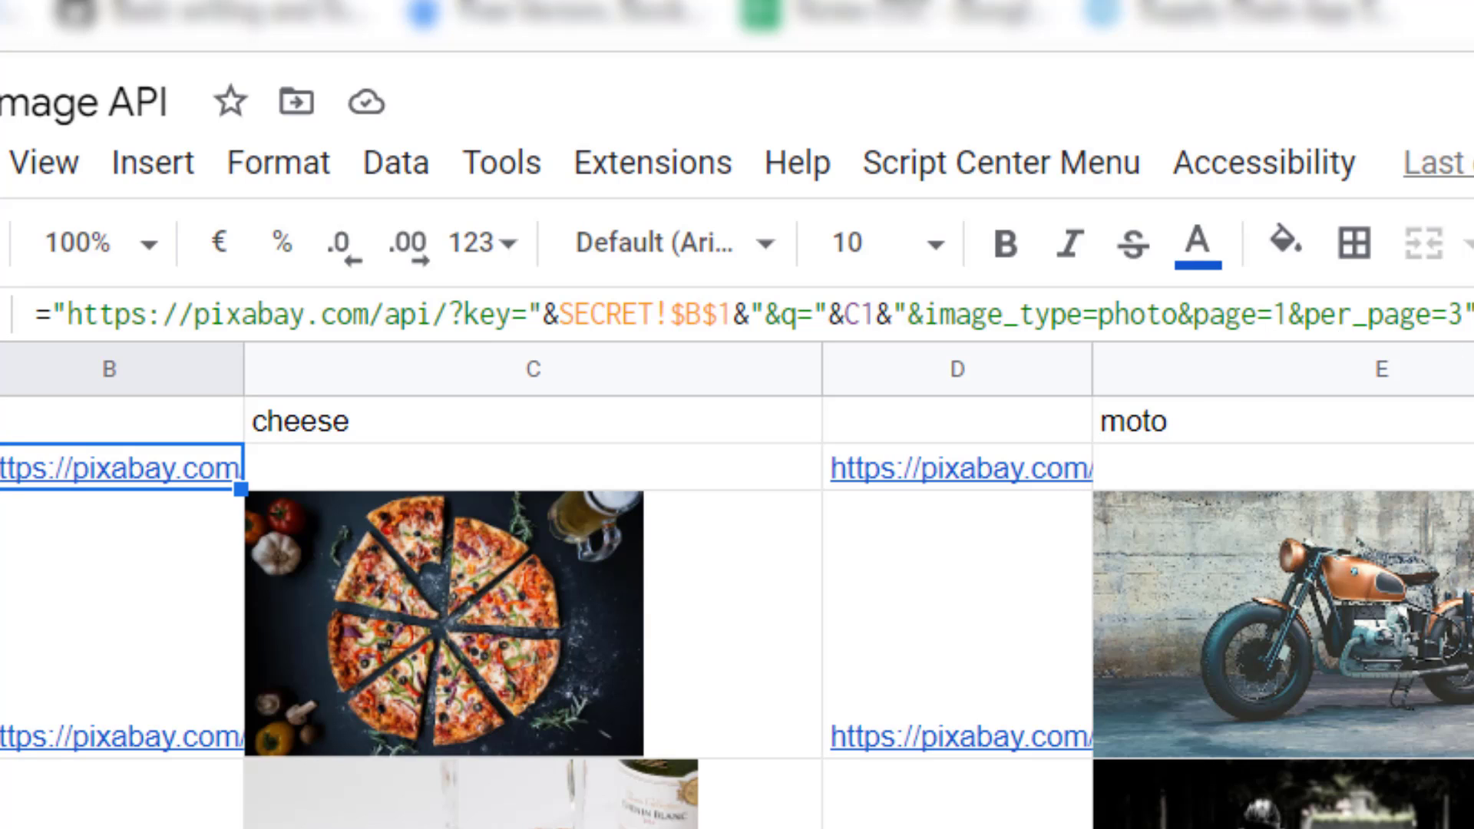
{"action": "left_click", "coordinate": [62, 631]}
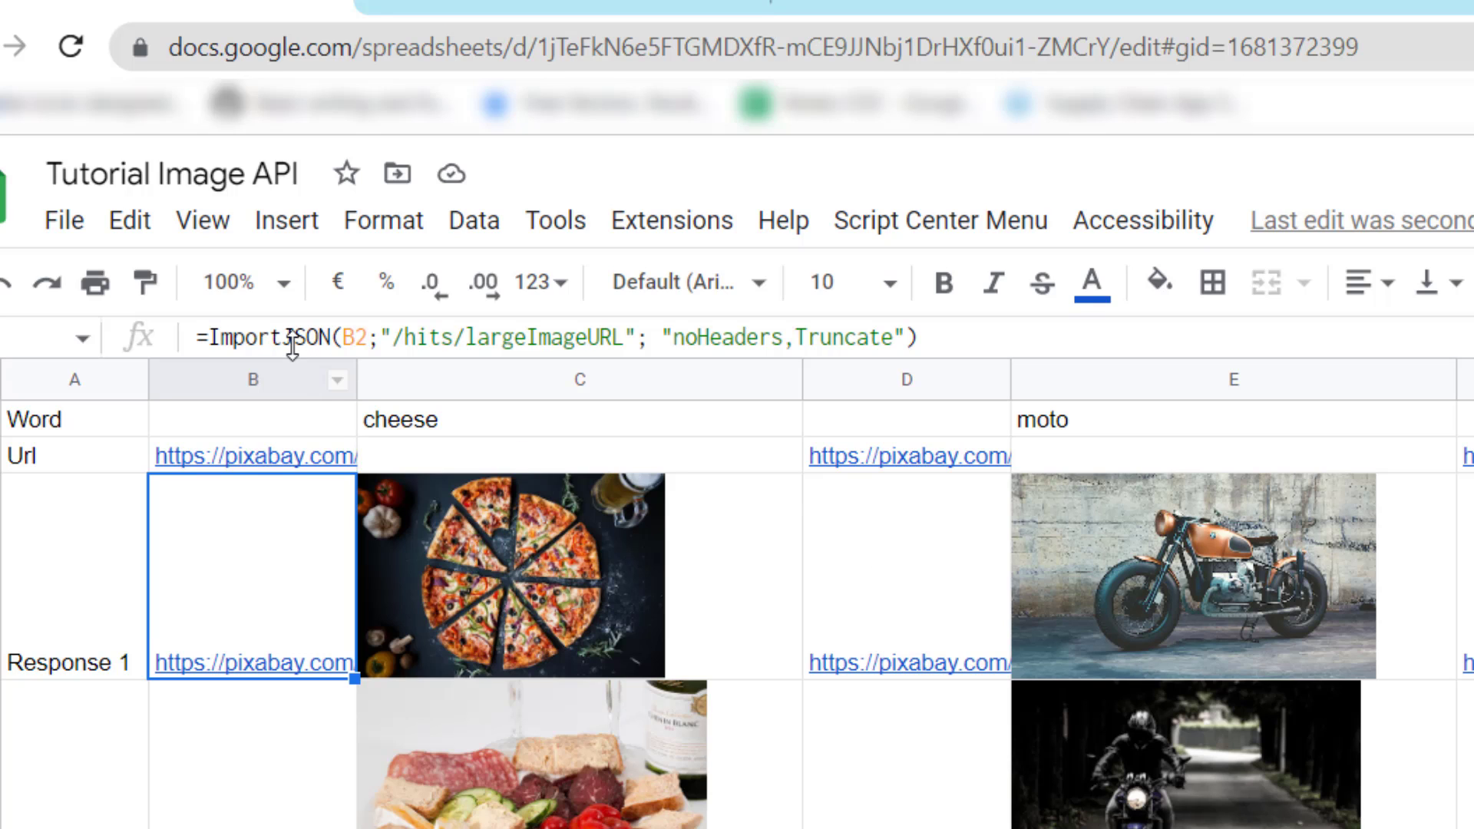
{"action": "key", "text": "alt+Tab"}
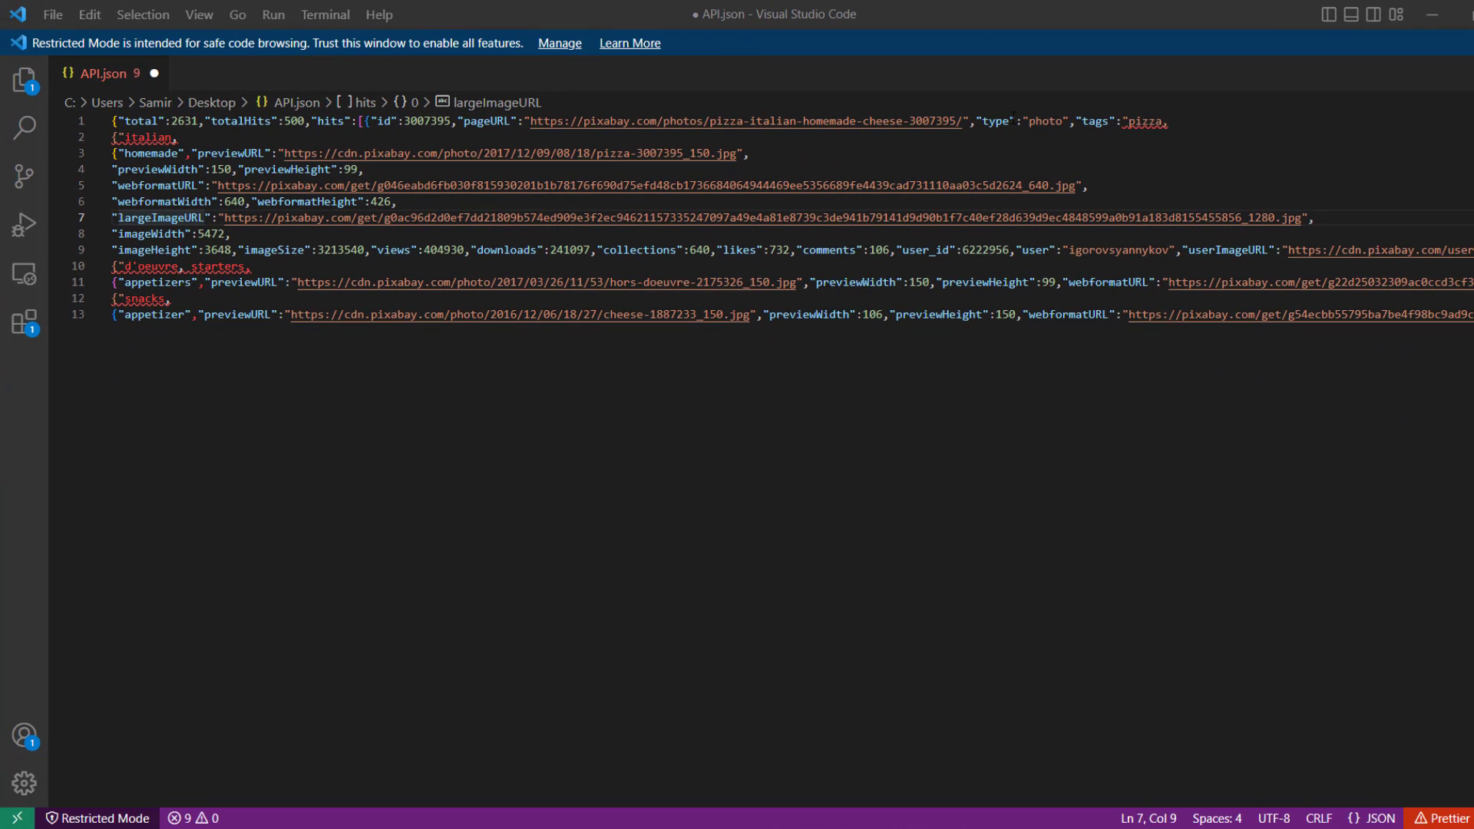
Select the largeImageURL field on line 7 of API.json in VS Code
{"action": "key", "text": "alt+Tab"}
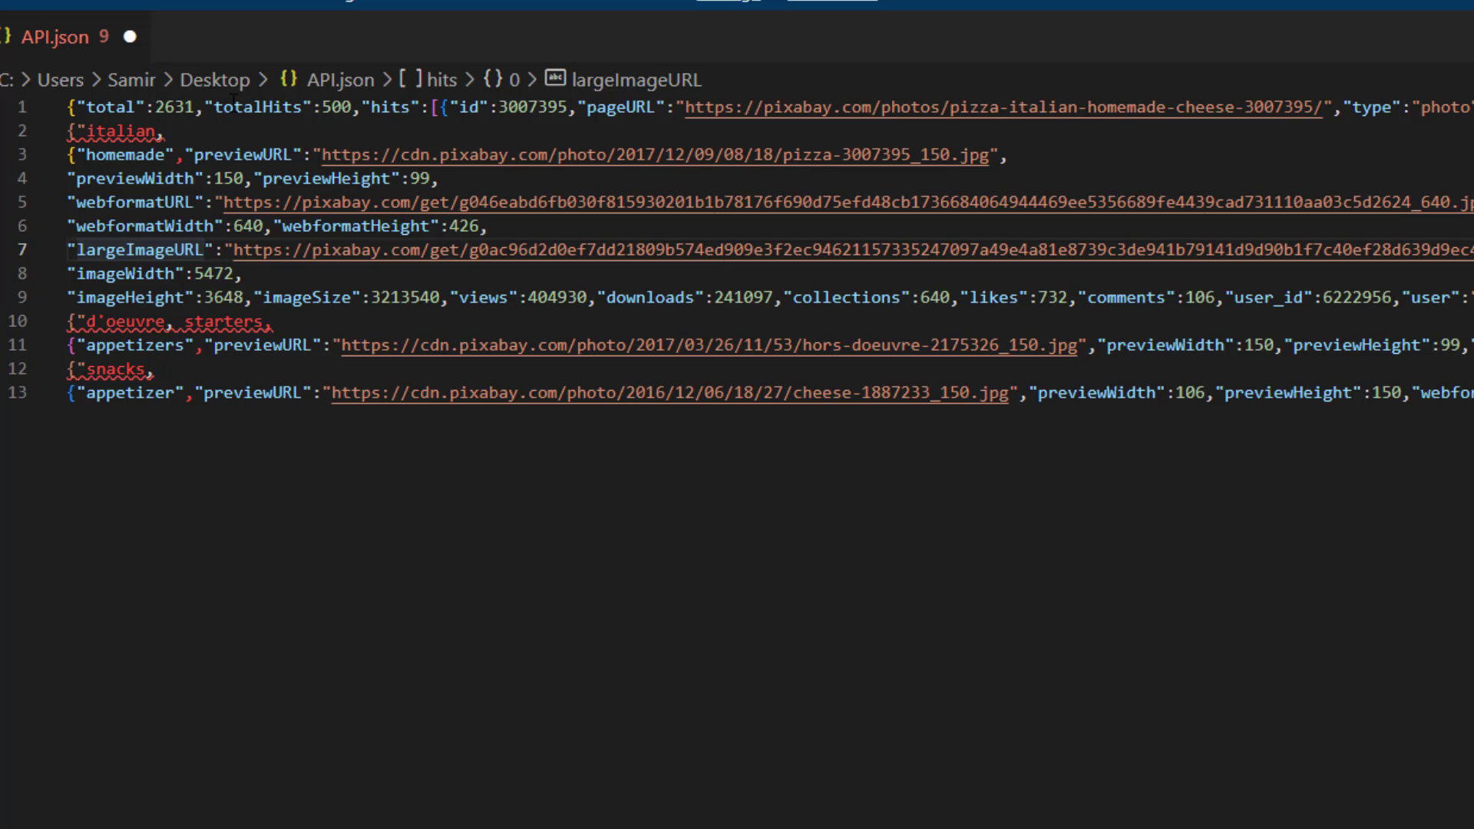
{"action": "double_click", "coordinate": [146, 250]}
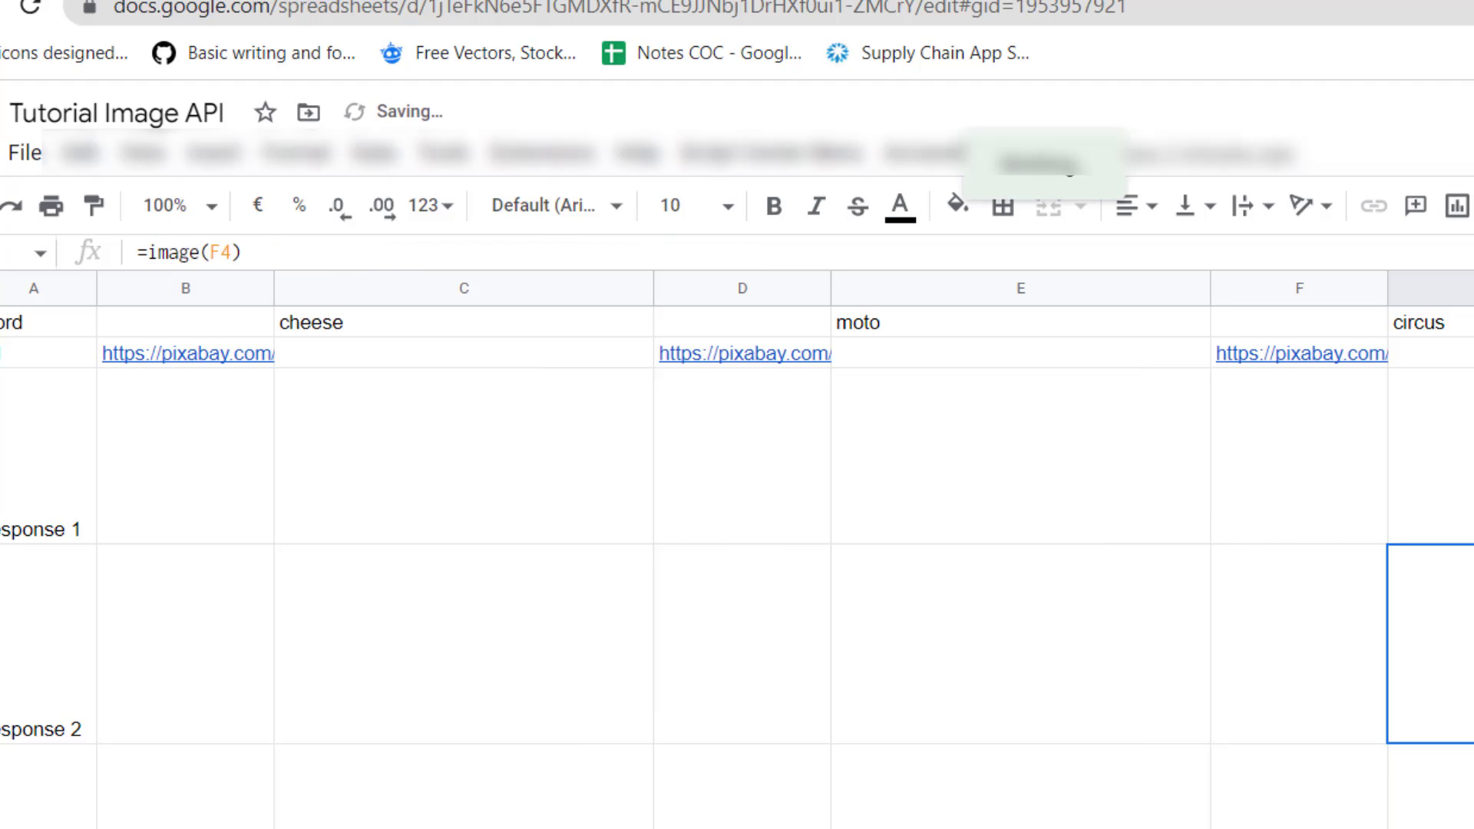
Enter =importJSON(B2;"/hits/largeImageURL";"noHeaders,noTruncate") in B3, referencing the B2 API URL
{"action": "left_click", "coordinate": [145, 476]}
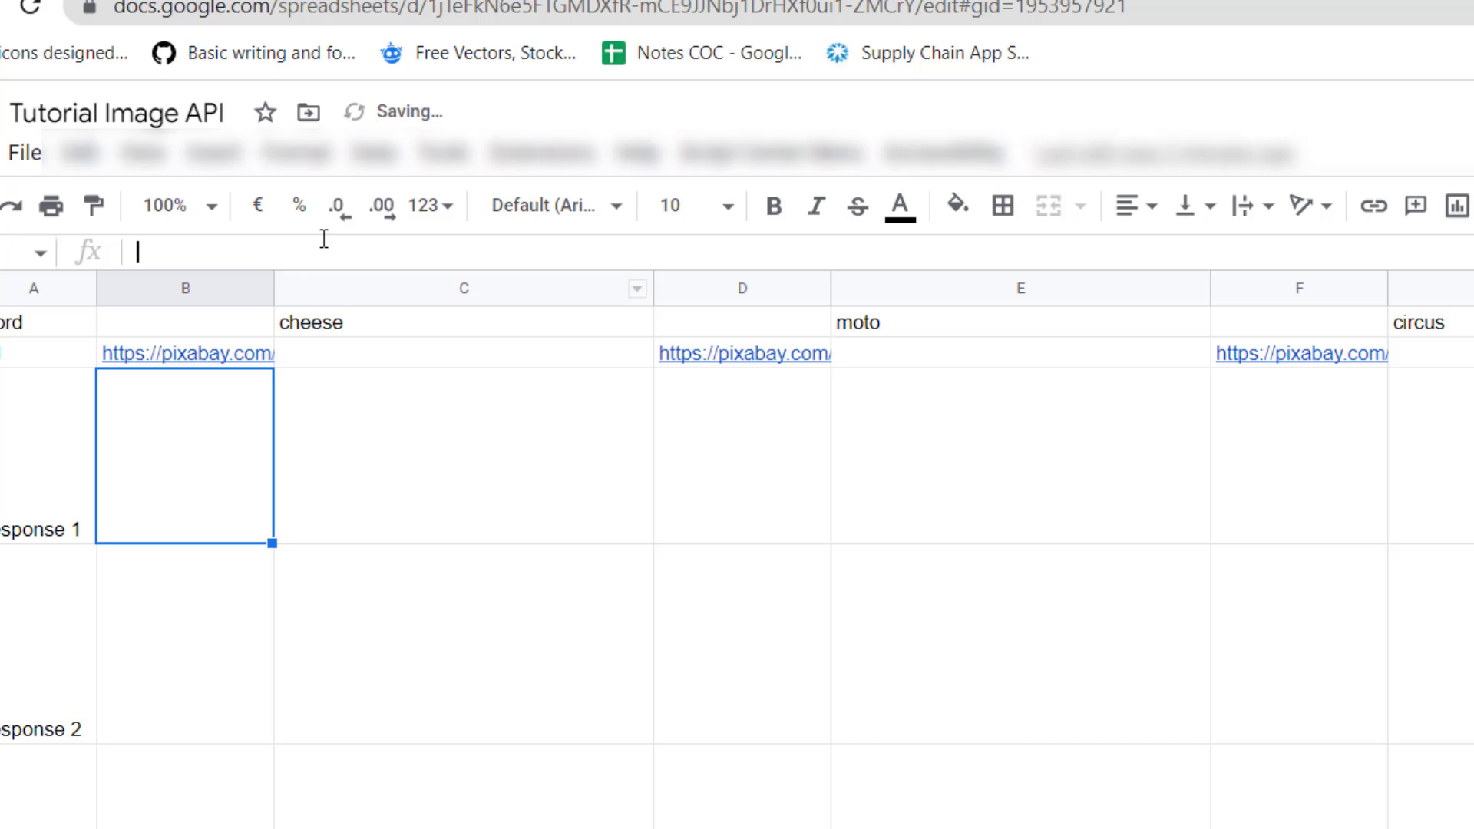
{"action": "type", "text": "=importJSON("}
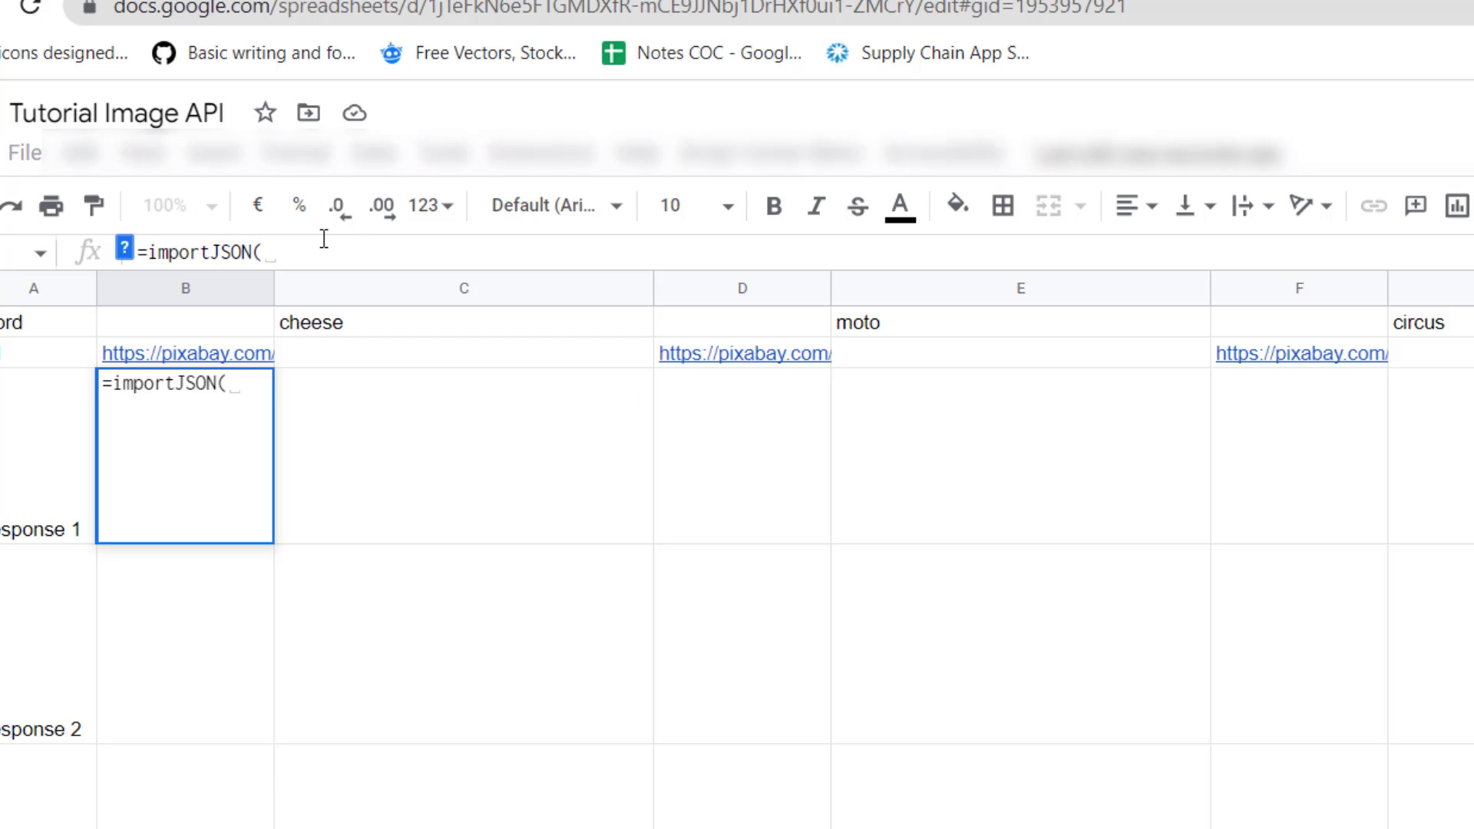
{"action": "left_click", "coordinate": [115, 330]}
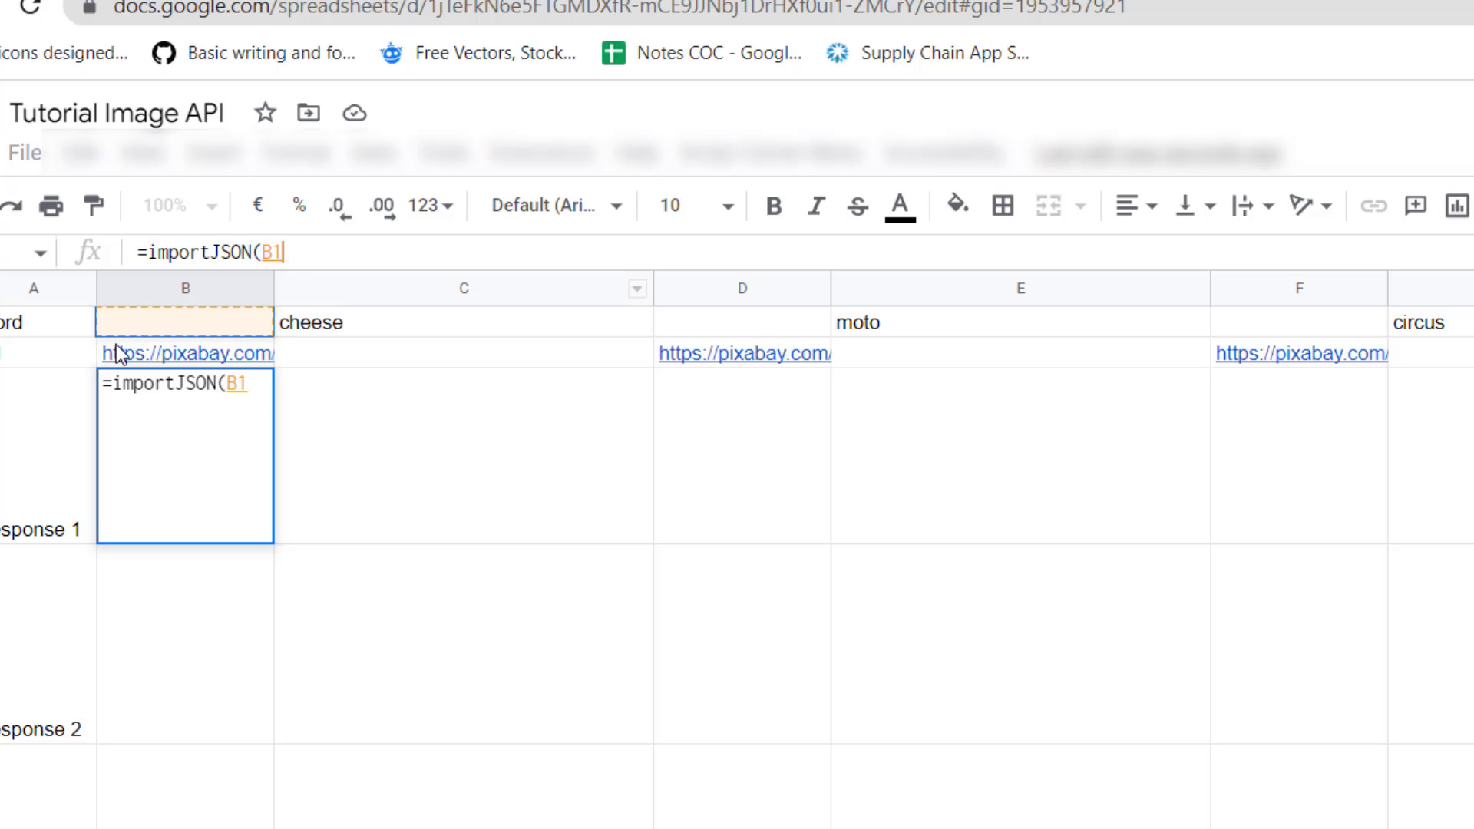
{"action": "left_click", "coordinate": [133, 350]}
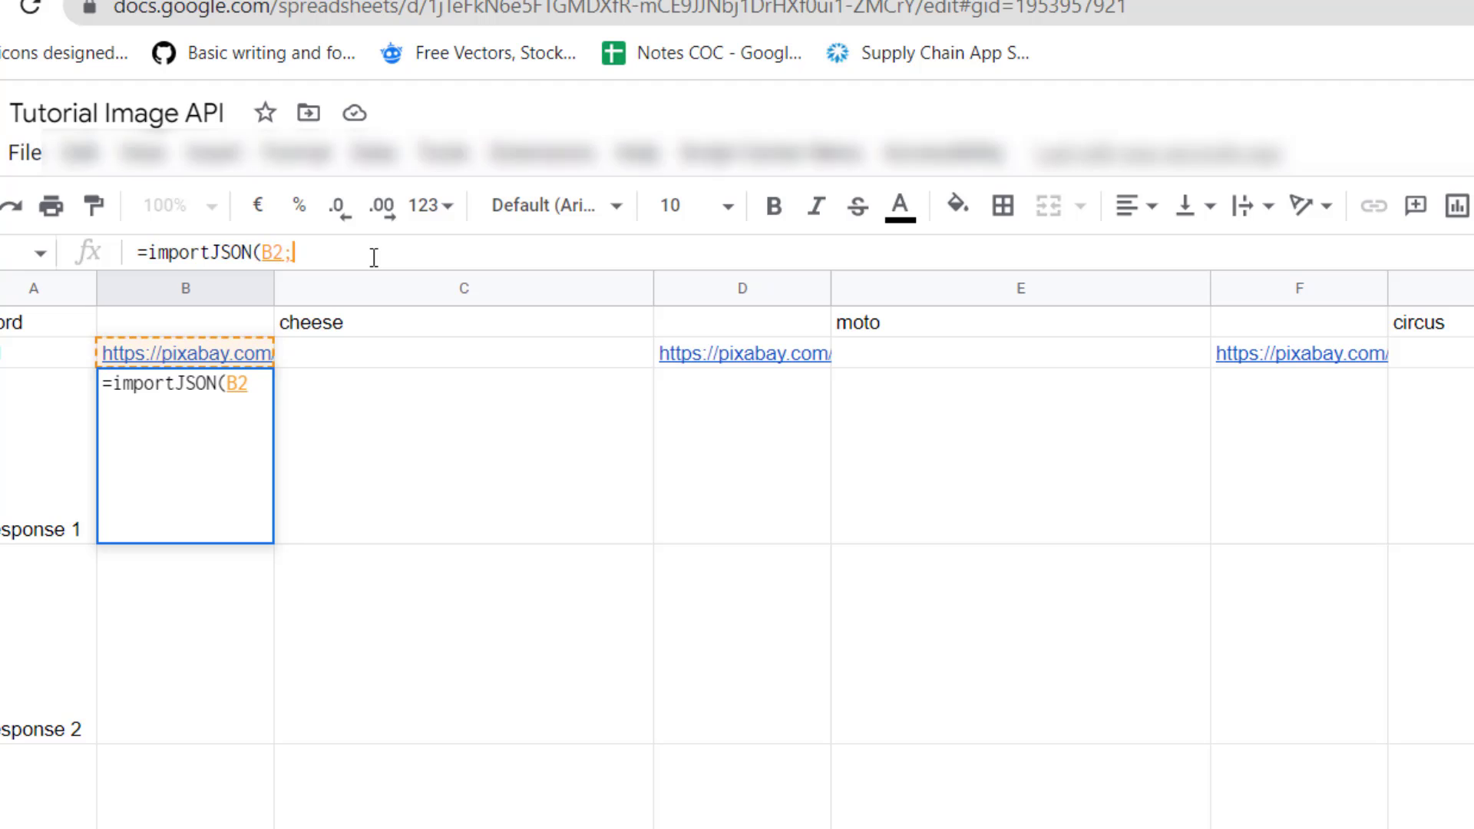
{"action": "type", "text": ";\""}
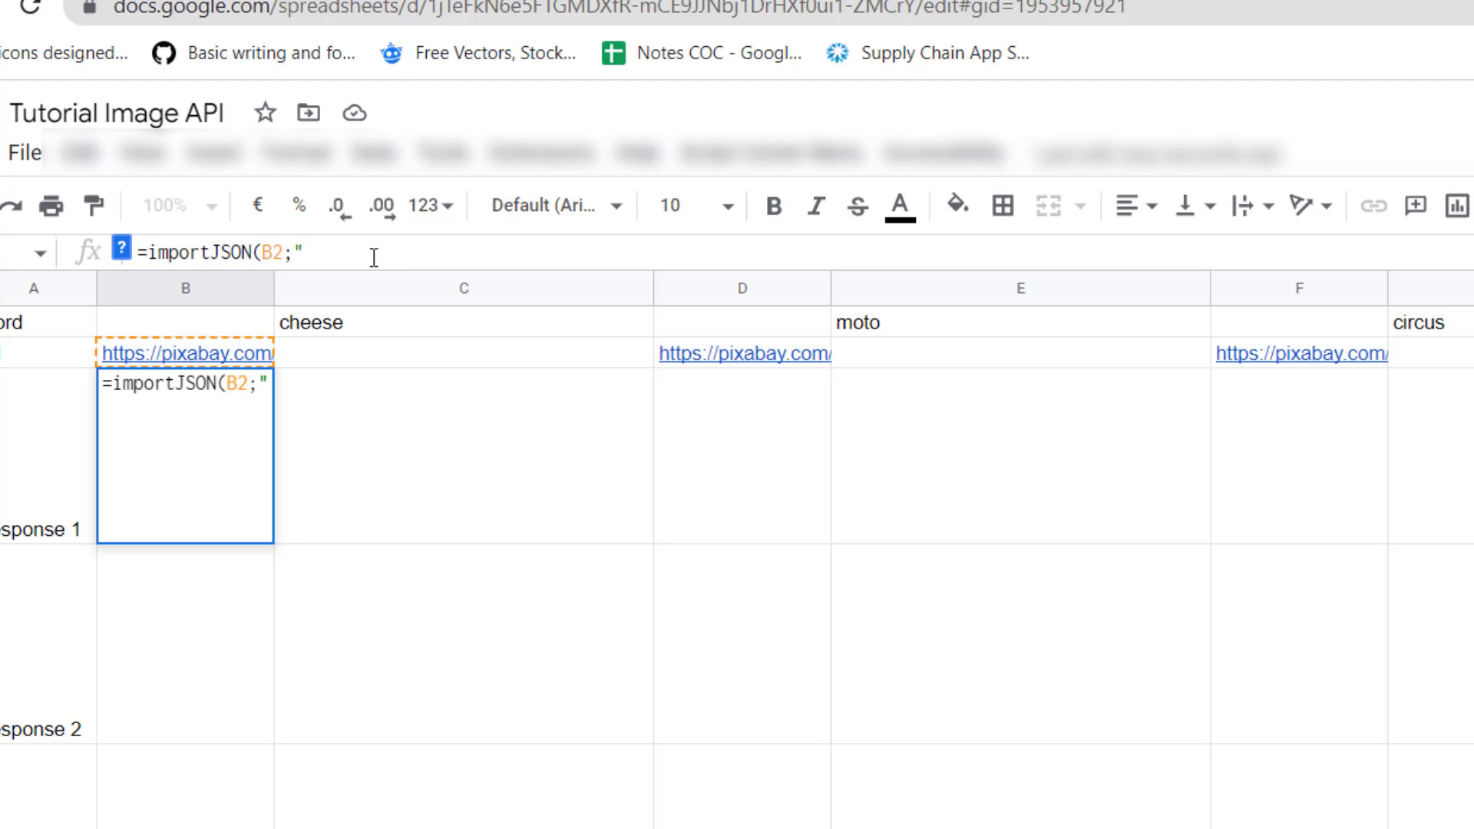
{"action": "type", "text": "/HITS"}
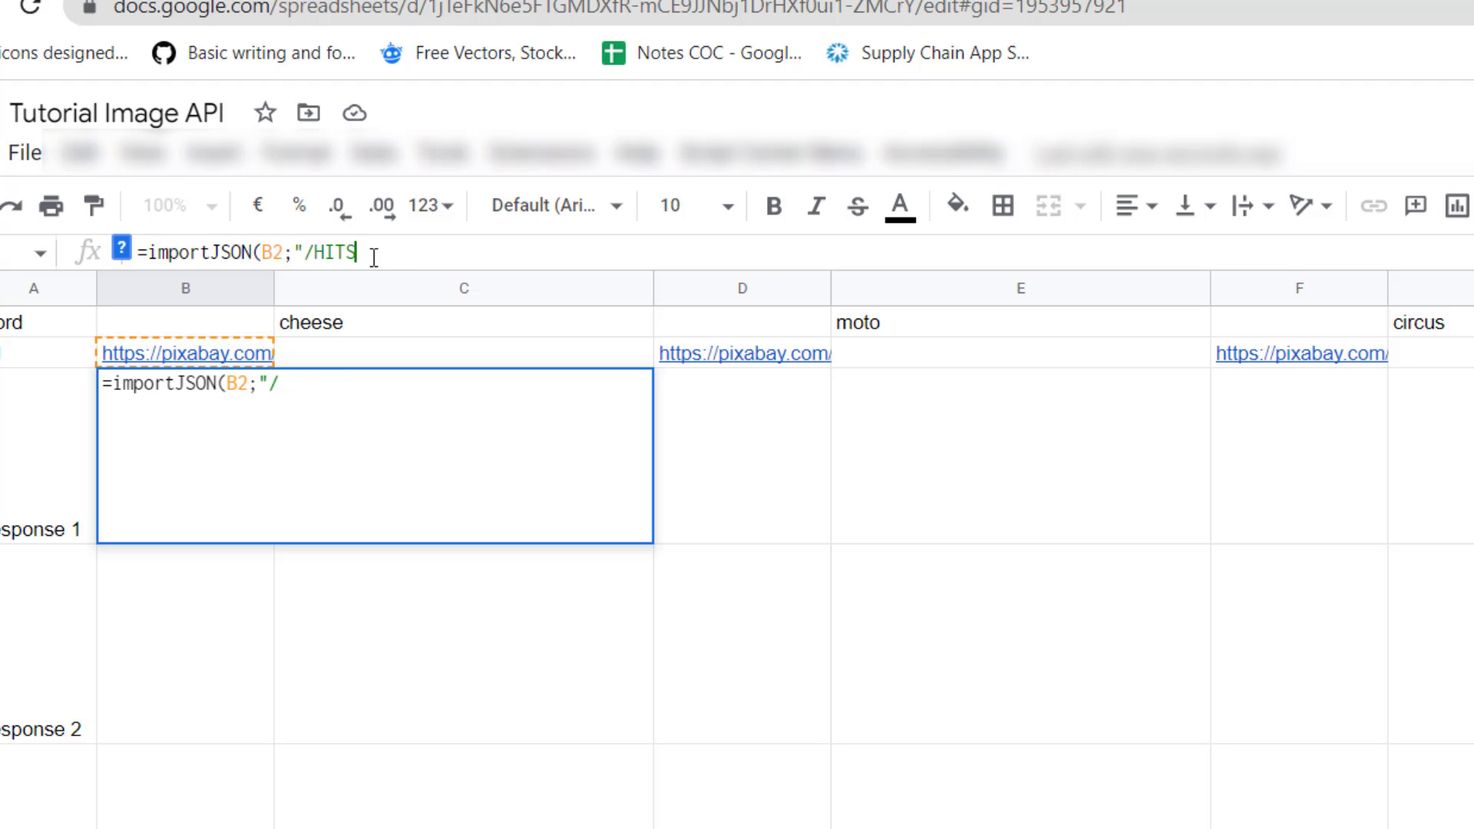
{"action": "key", "text": "BackSpace"}
{"action": "key", "text": "BackSpace"}
{"action": "key", "text": "BackSpace"}
{"action": "key", "text": "BackSpace"}
{"action": "type", "text": "hts/"}
{"action": "key", "text": "BackSpace"}
{"action": "key", "text": "BackSpace"}
{"action": "key", "text": "BackSpace"}
{"action": "type", "text": "its/larg"}
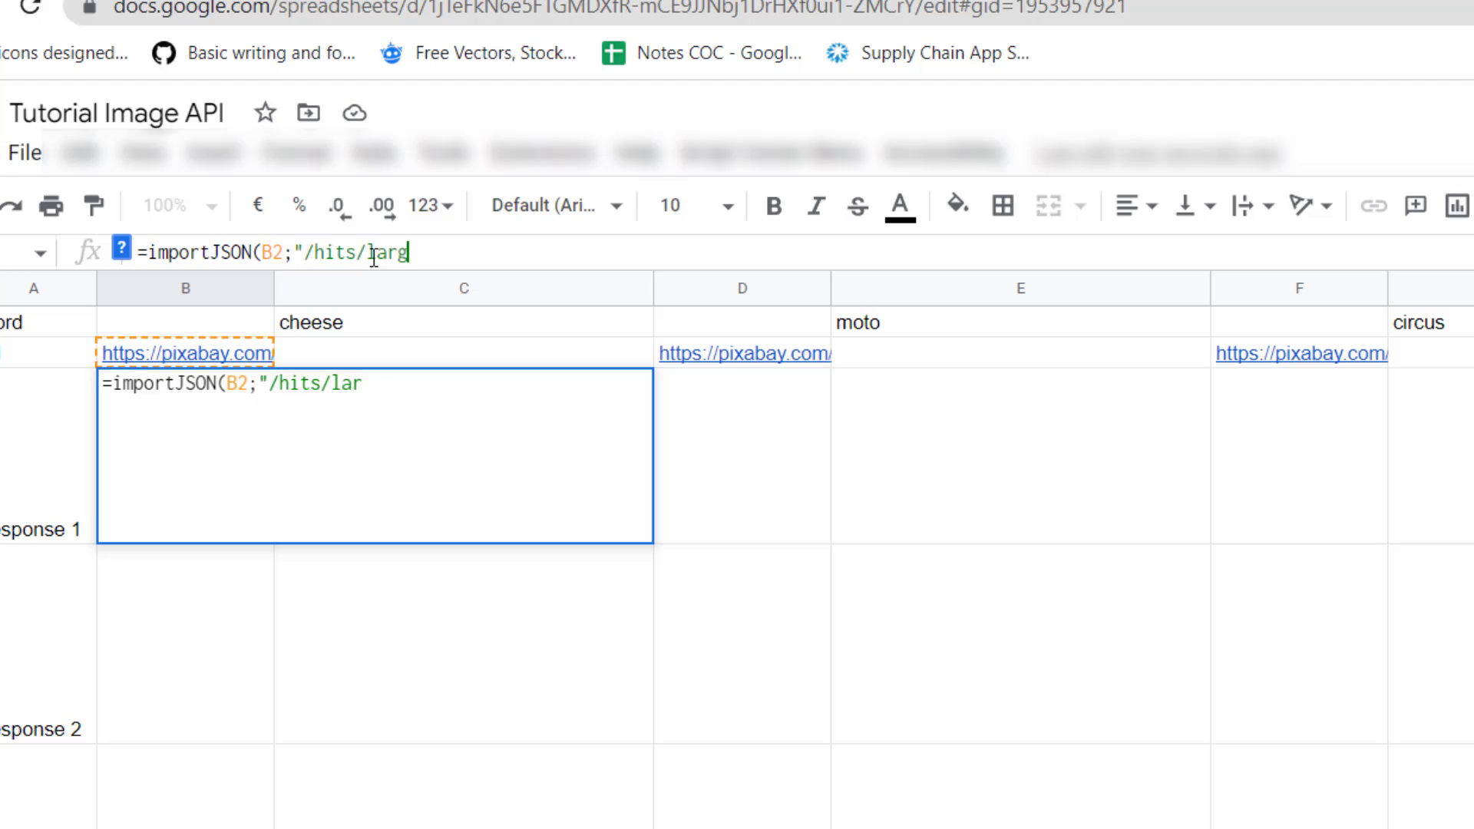
{"action": "type", "text": "eImageURL"}
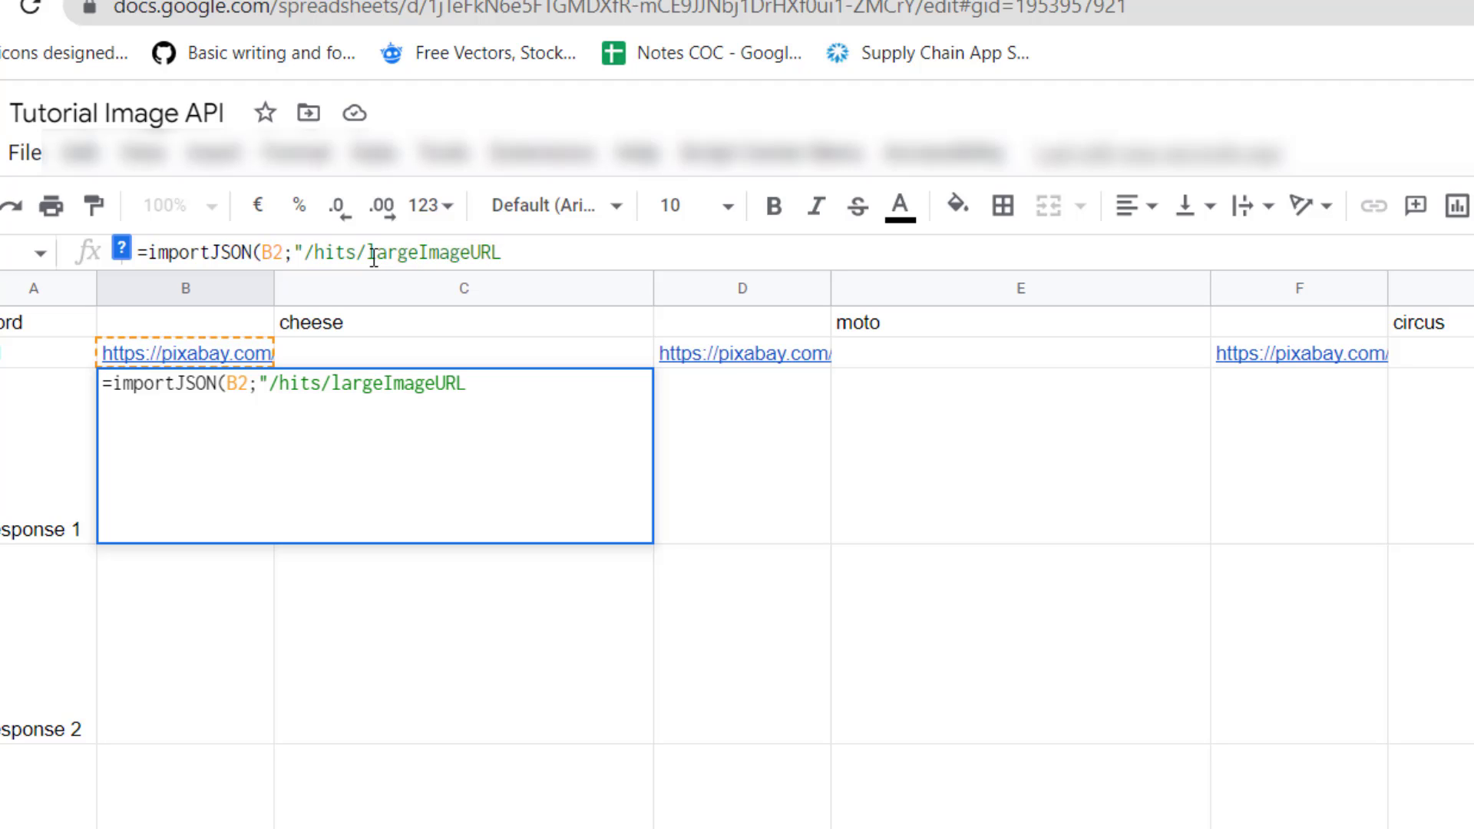
{"action": "type", "text": "\";\"noHeaders,"}
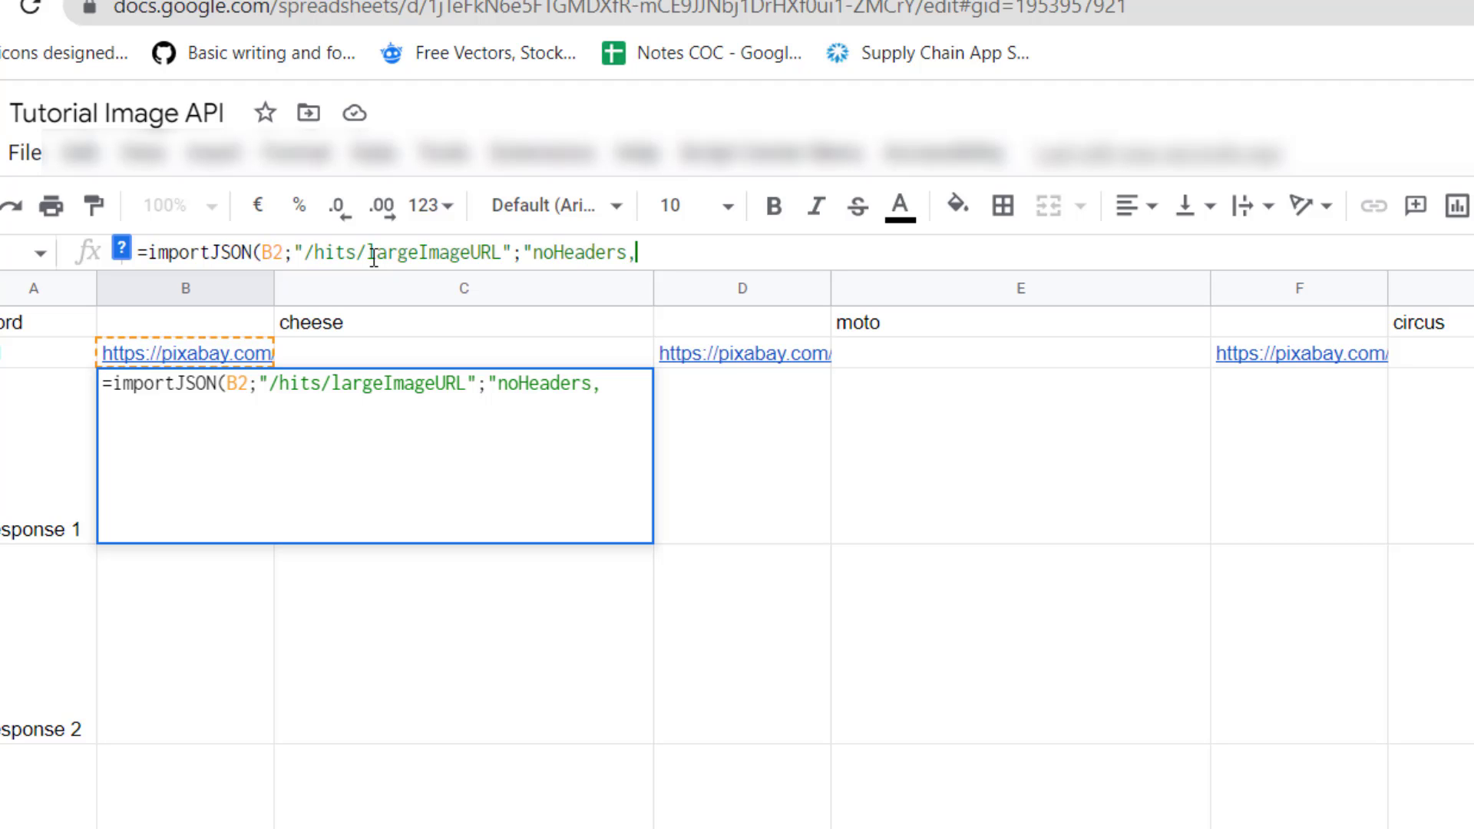
{"action": "type", "text": "noTruncate\")"}
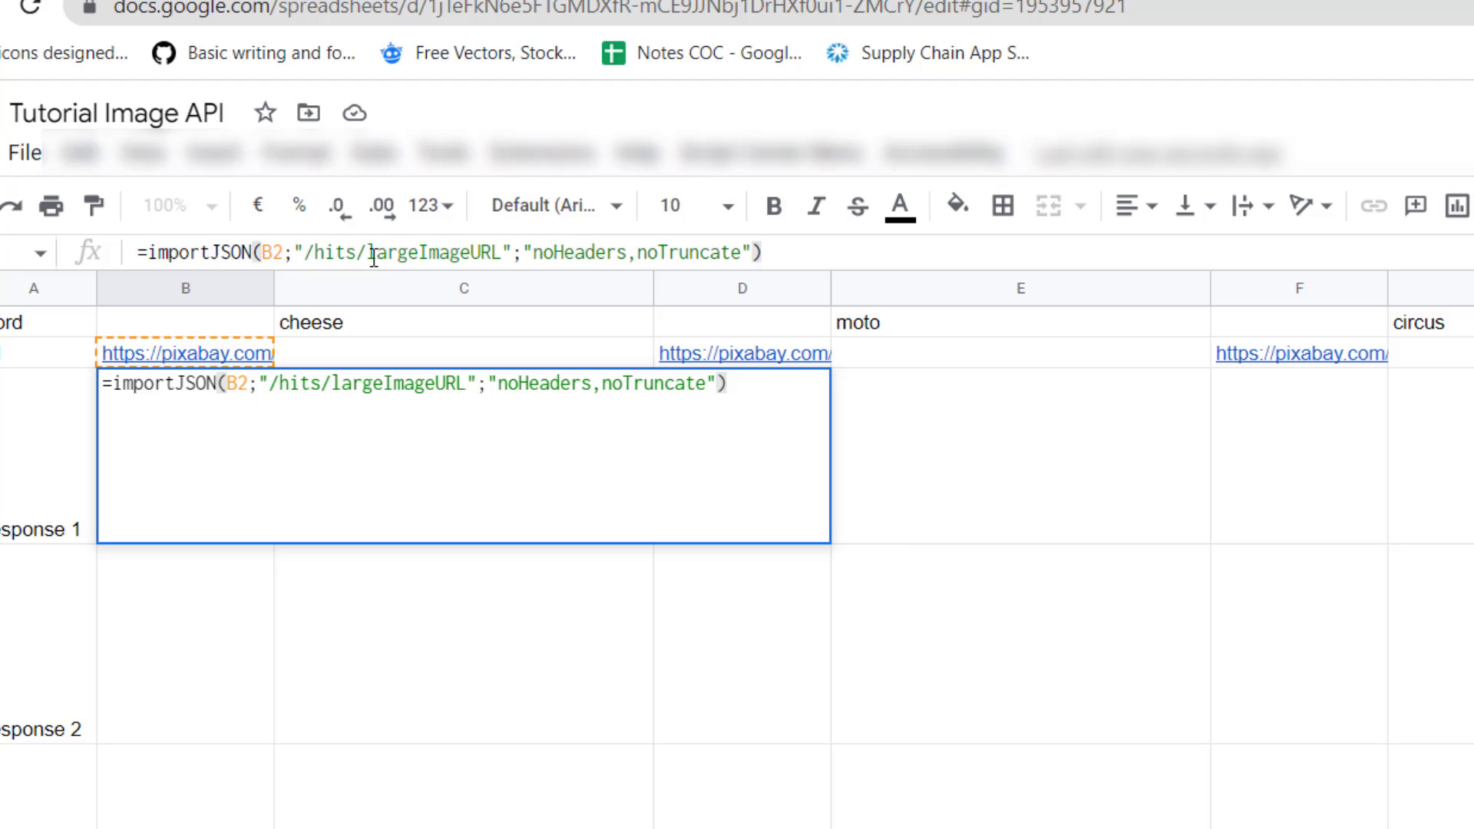
Commit B3's formula so Pixabay image links fill column B, then check the =image(B3) picture in C3
{"action": "key", "text": "Return"}
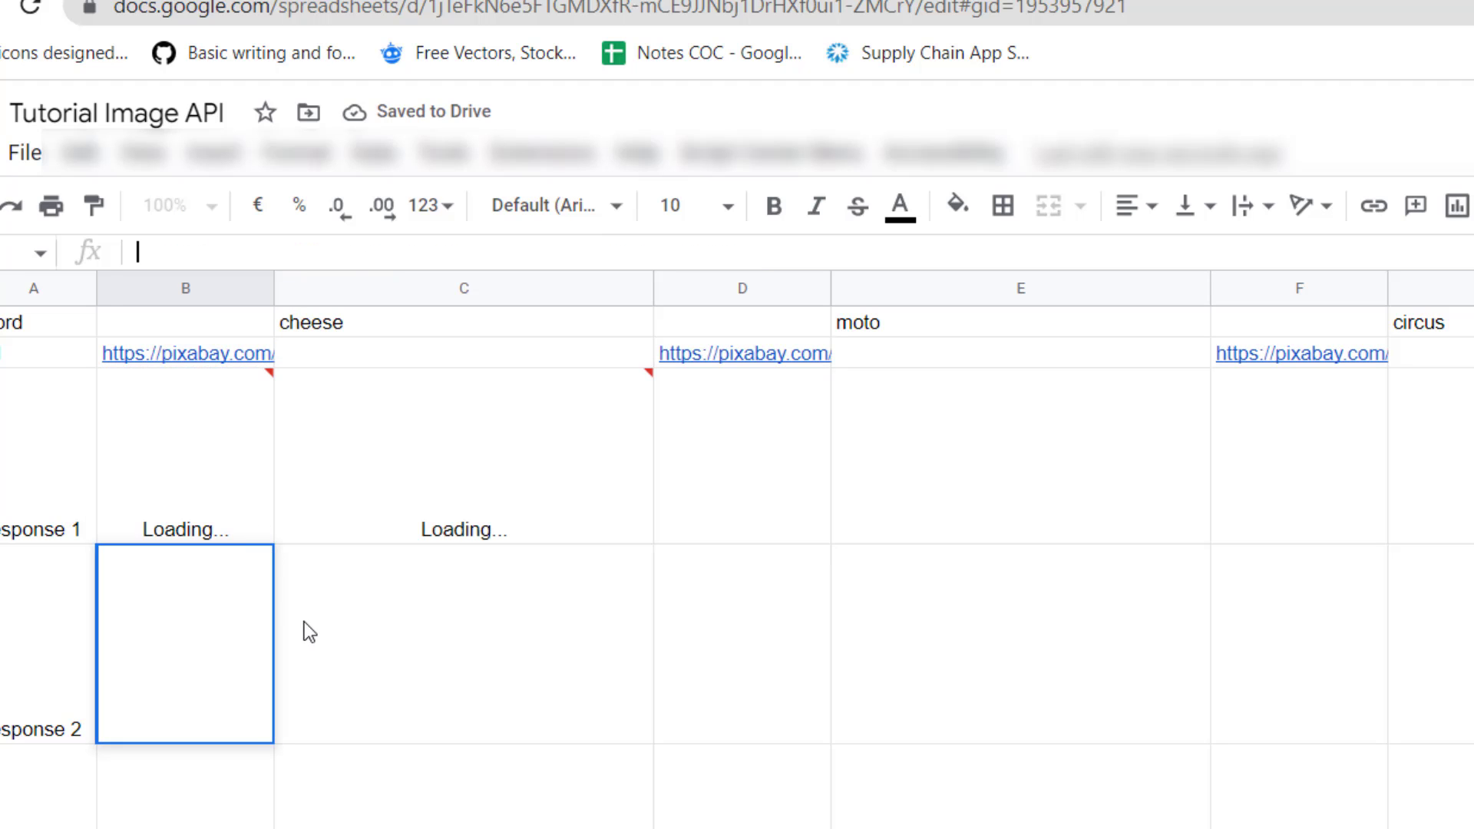
{"action": "left_click", "coordinate": [393, 752]}
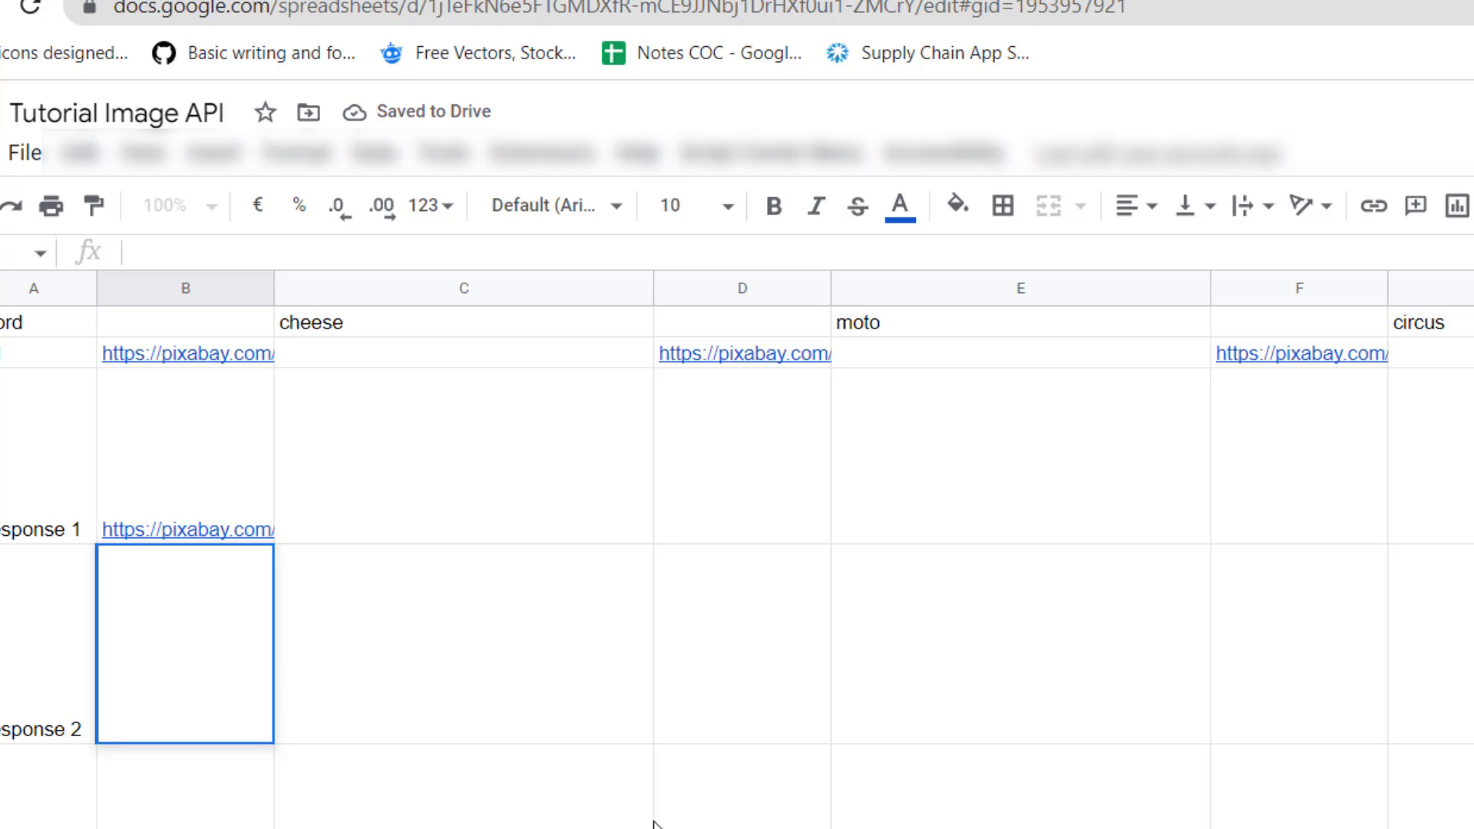
{"action": "left_click", "coordinate": [898, 744]}
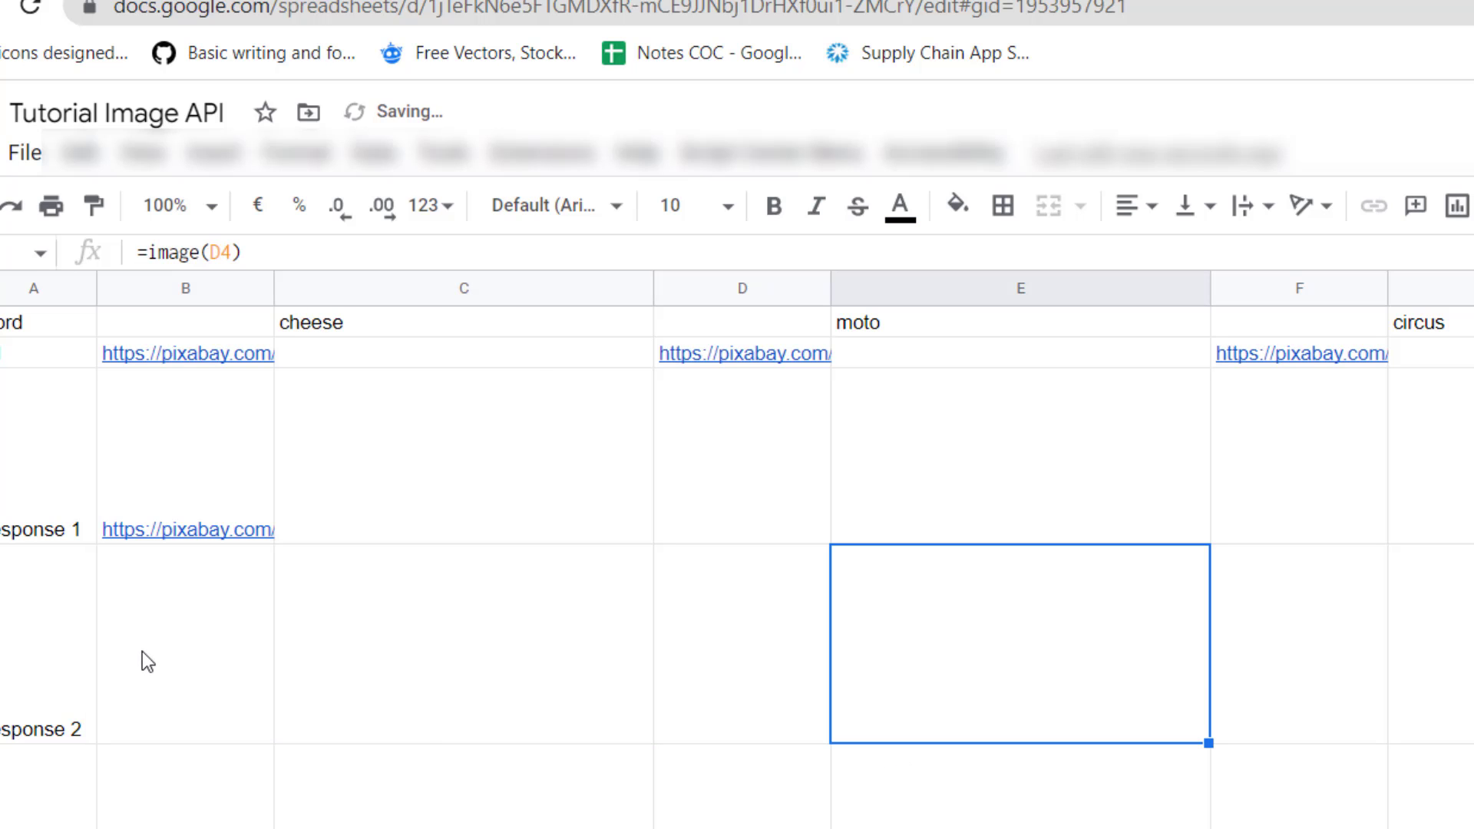
{"action": "double_click", "coordinate": [141, 653]}
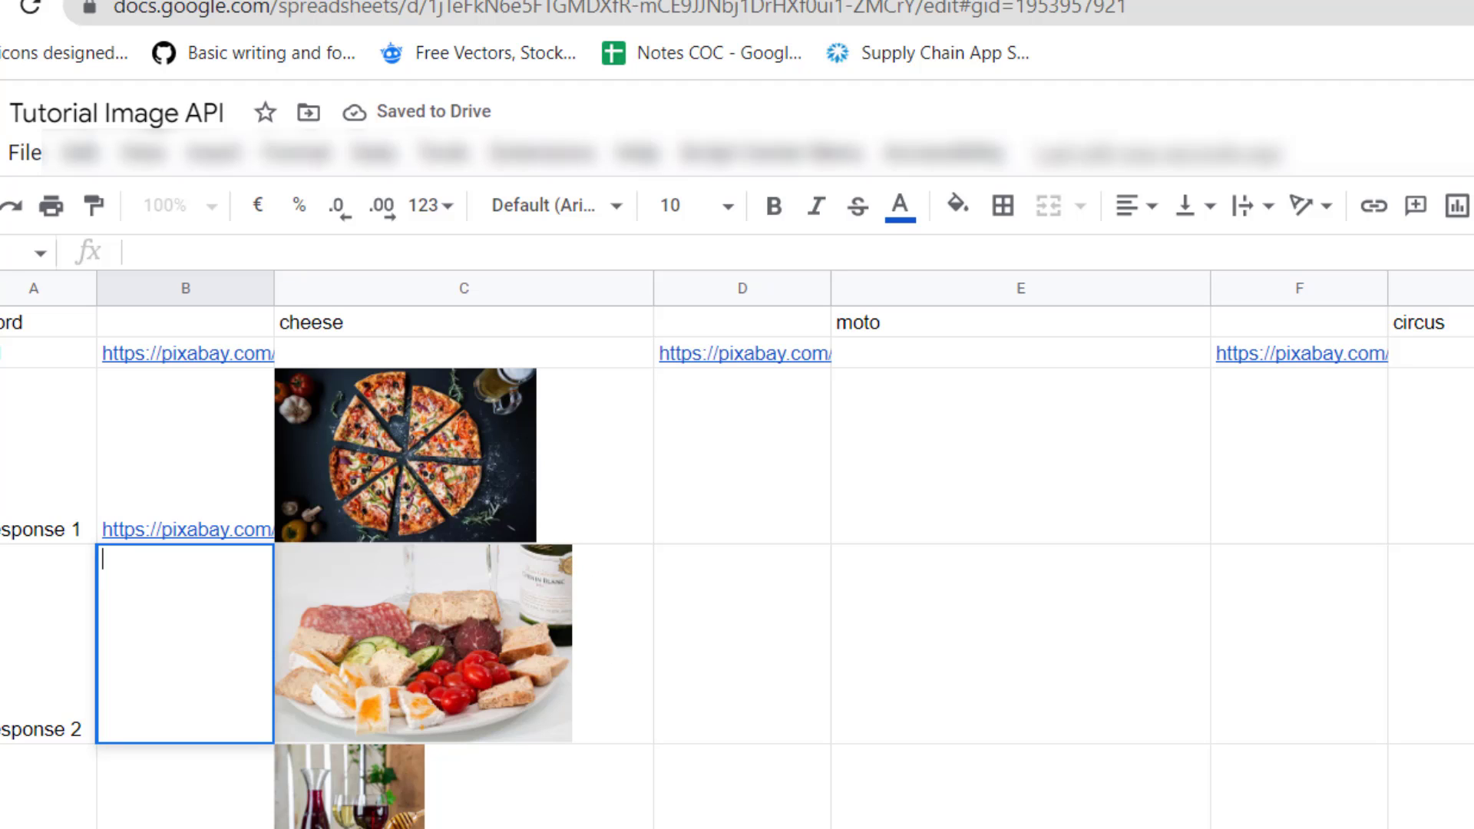
{"action": "key", "text": "Return"}
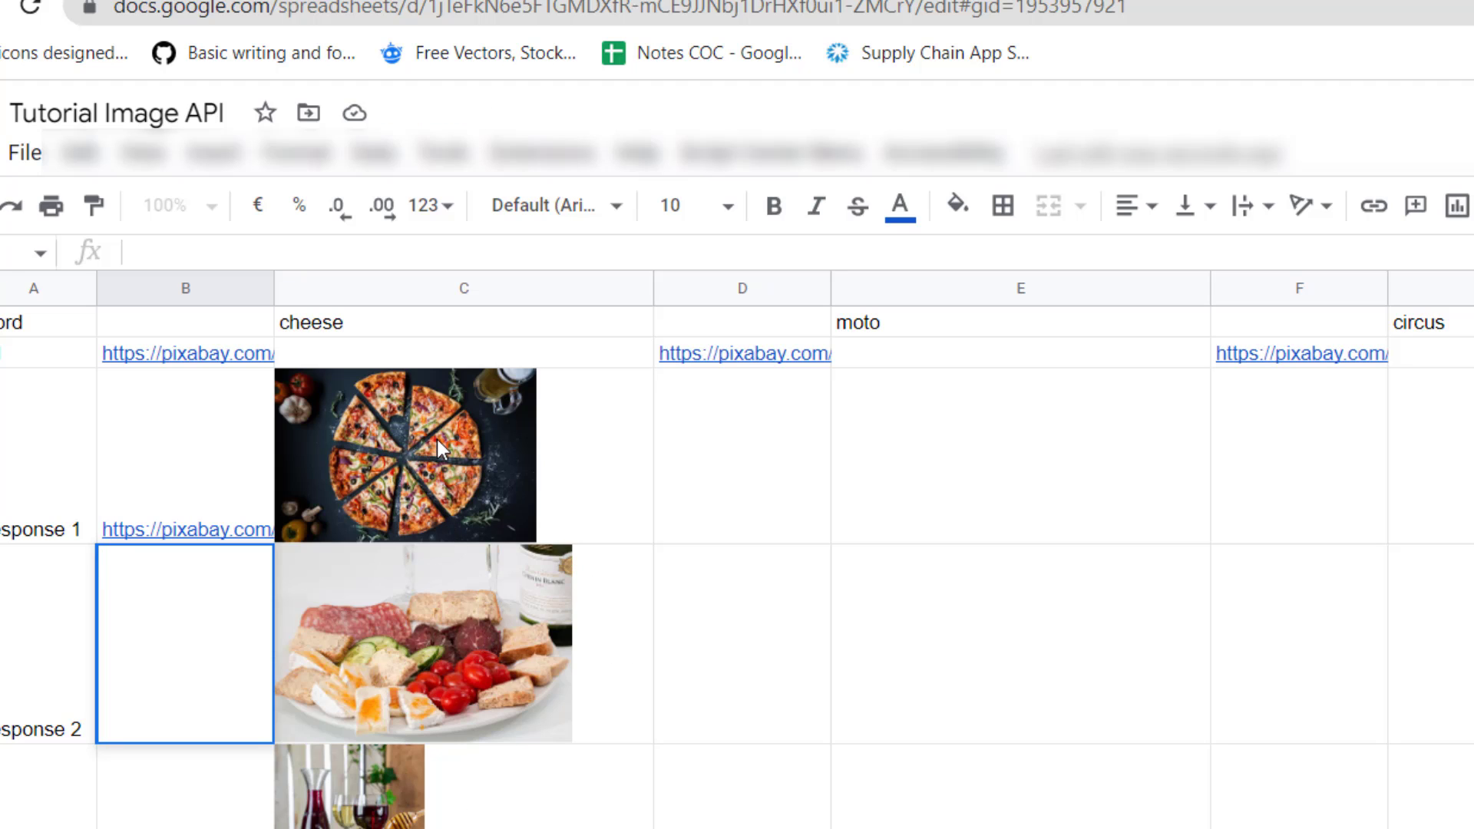
{"action": "key", "text": "ctrl+v"}
{"action": "left_click", "coordinate": [436, 439]}
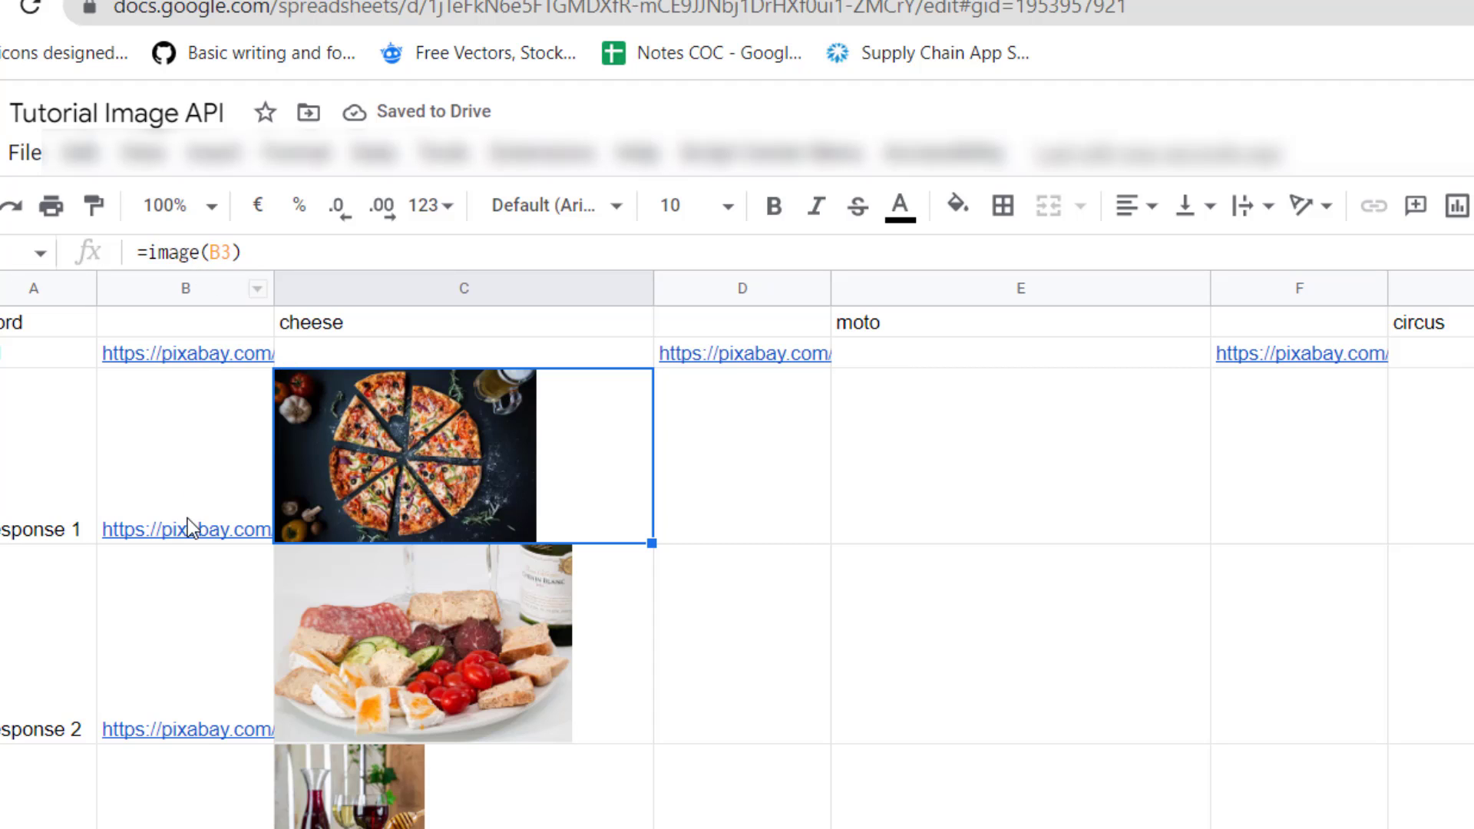
{"action": "mouse_move", "coordinate": [188, 518]}
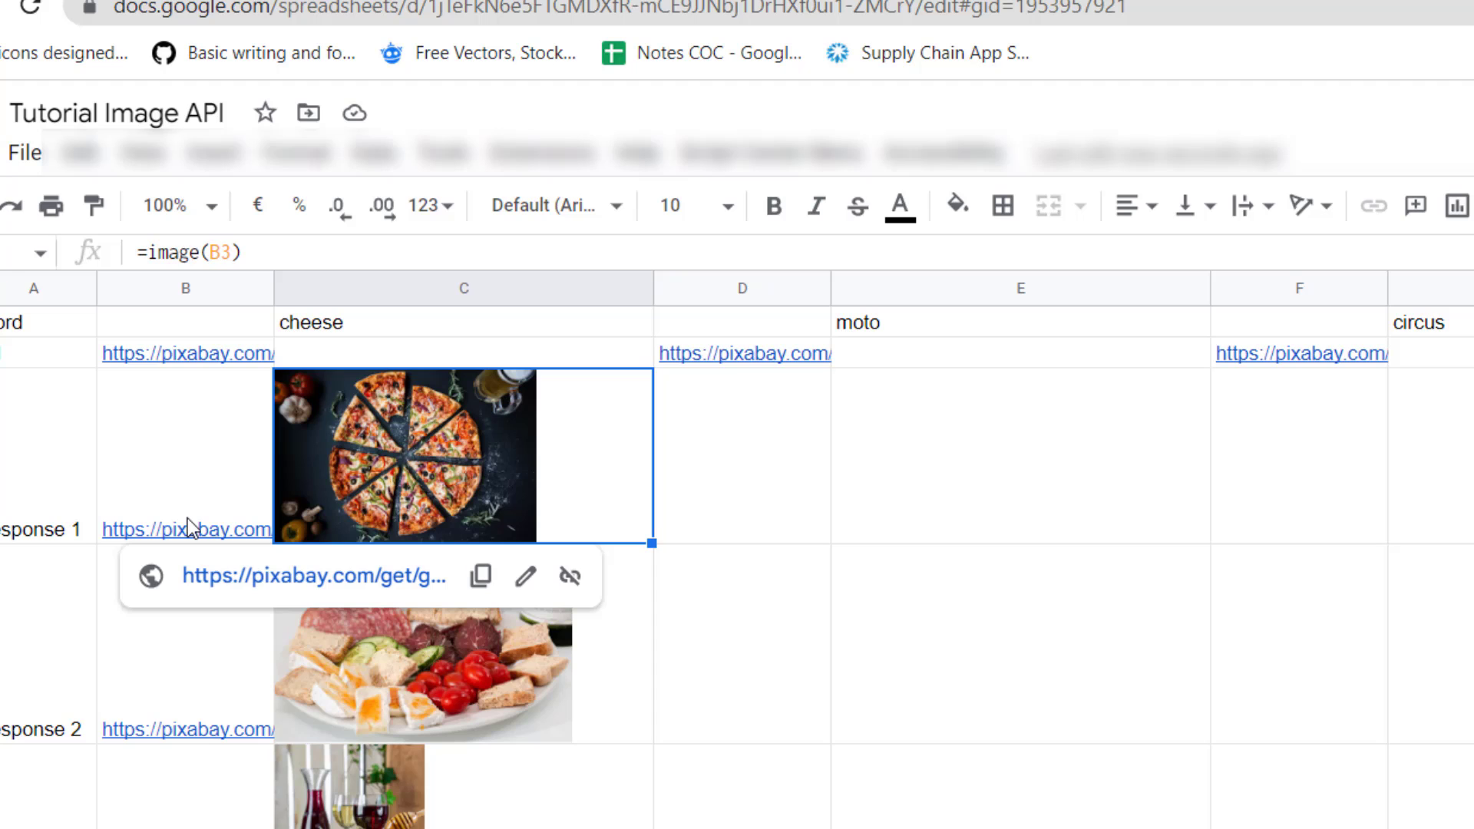